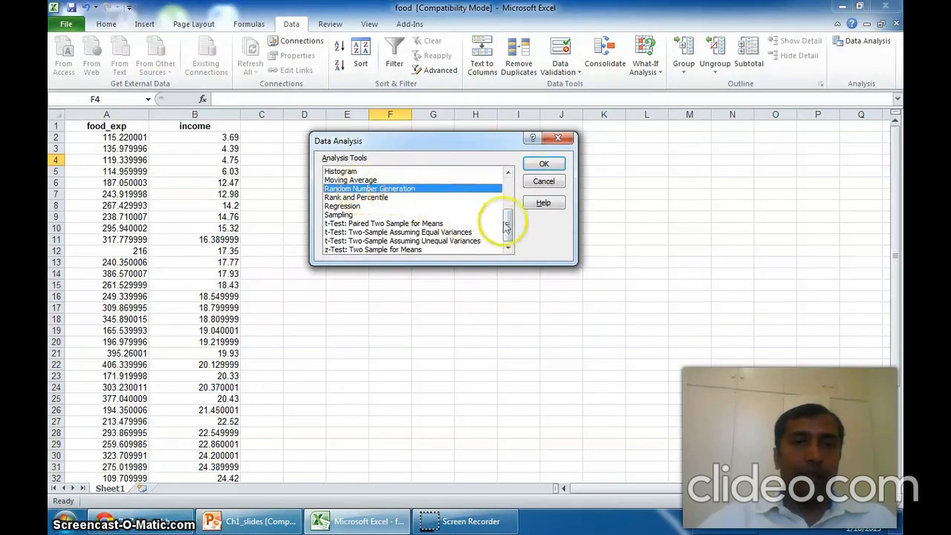
- Start a Regression analysis and set its Input Y Range to the food_exp column including its header, $A$1:$A$41
click(347, 206)
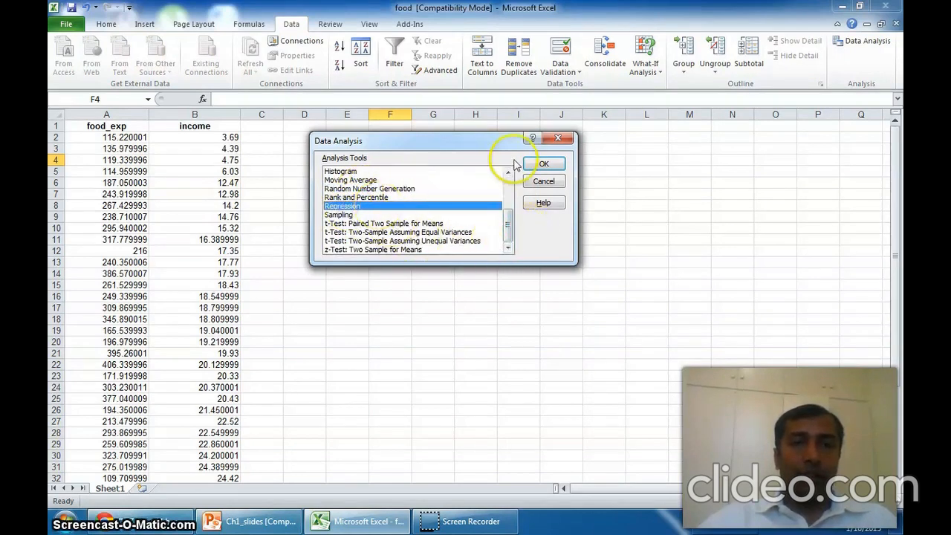
click(543, 164)
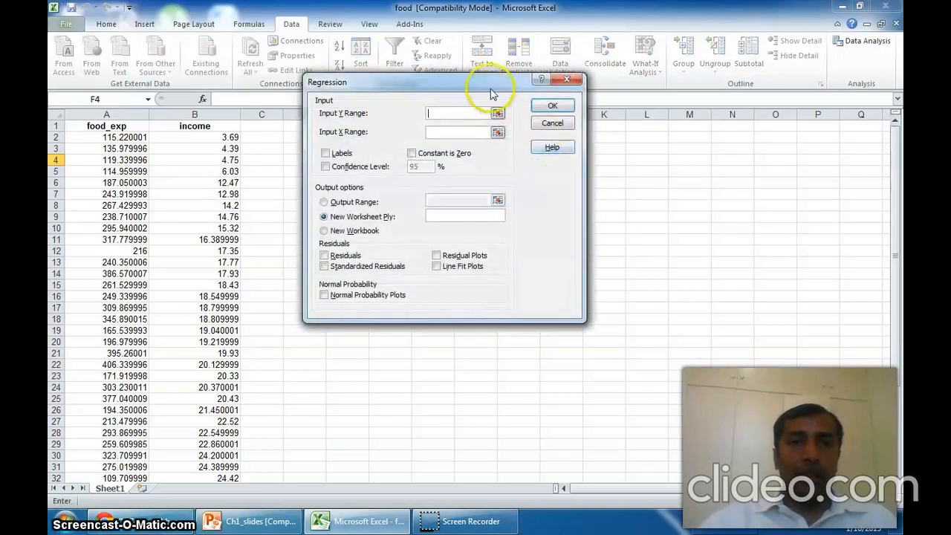
drag(489, 87, 499, 151)
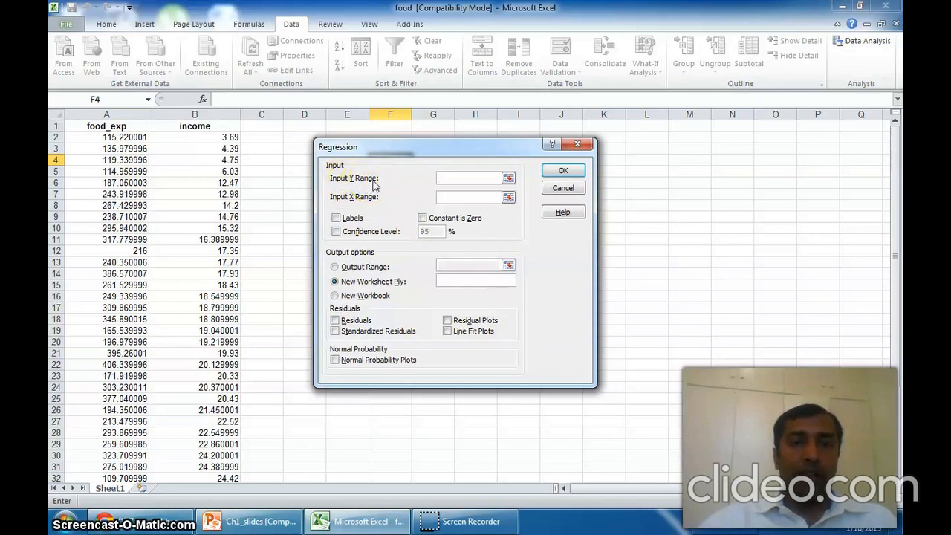
click(509, 179)
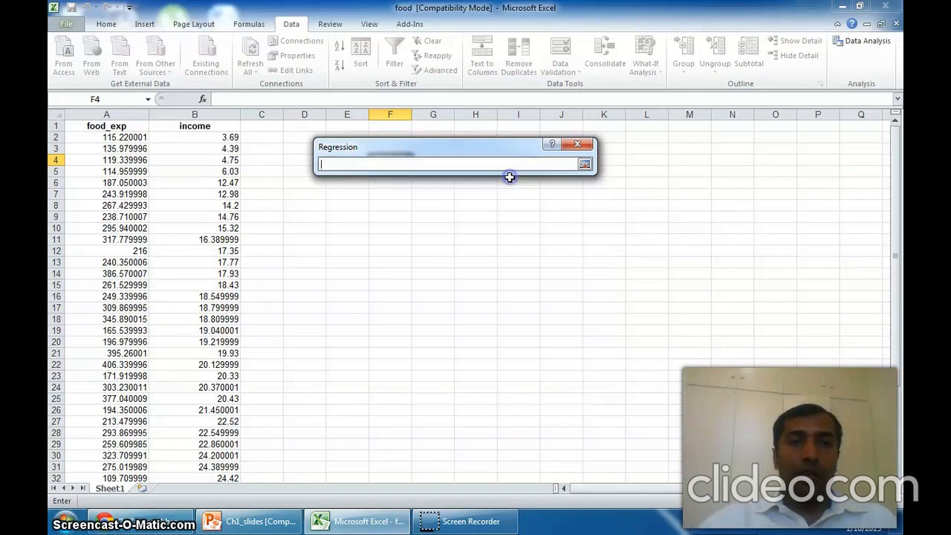
click(127, 128)
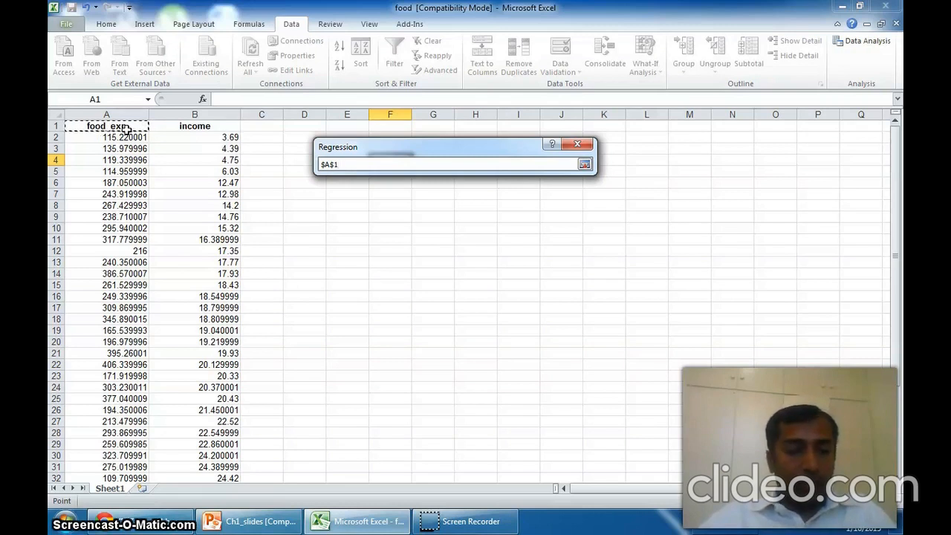
key(ctrl+shift+Down)
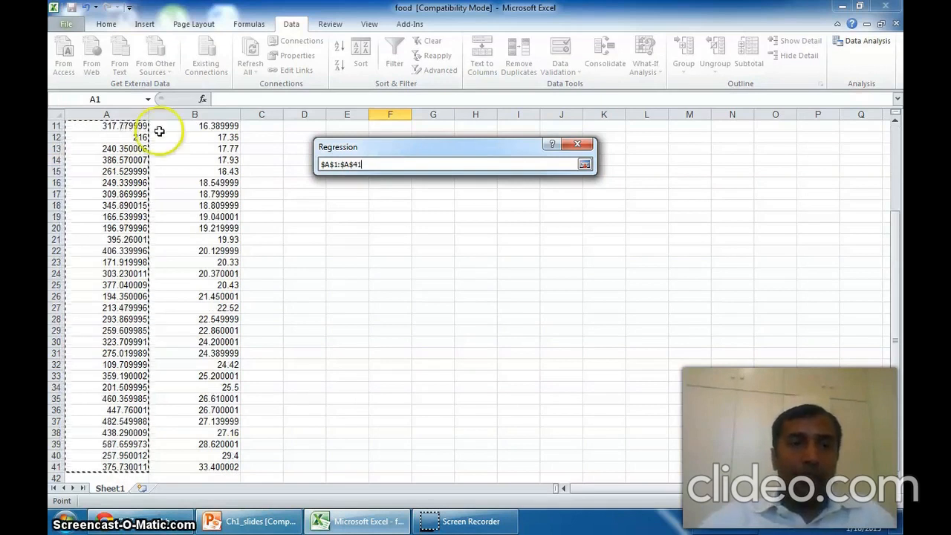
click(586, 165)
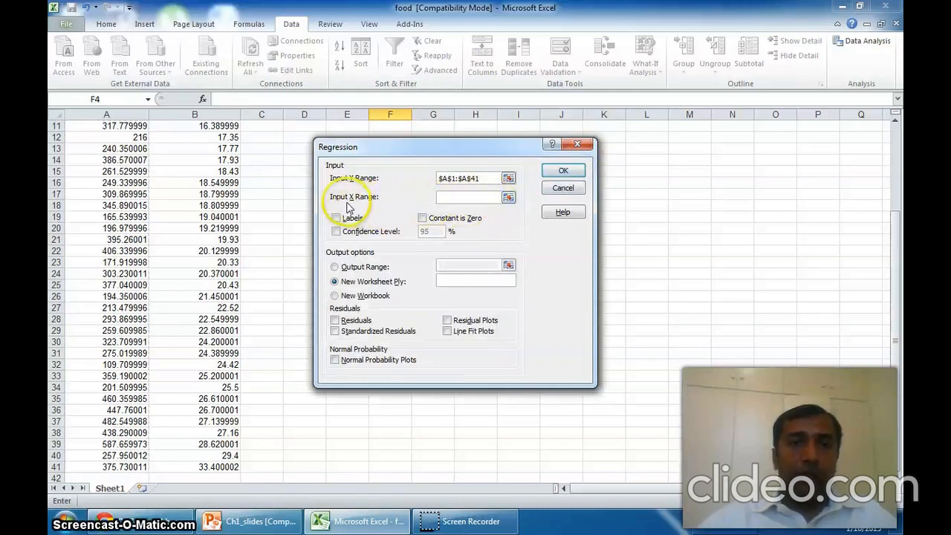
- Set the Input X Range to the income column, $B$1:$B$41, and mark the first row of the ranges as labels
click(508, 198)
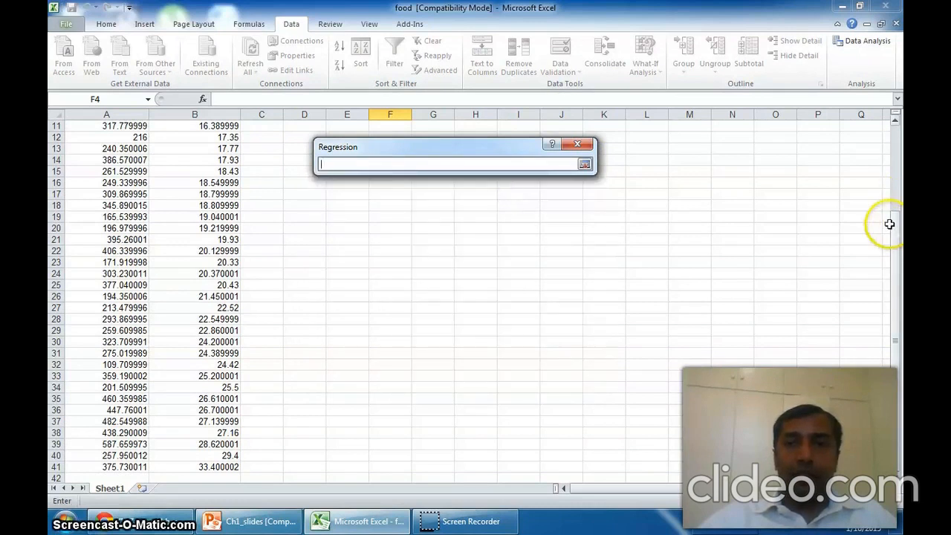
drag(895, 230, 895, 130)
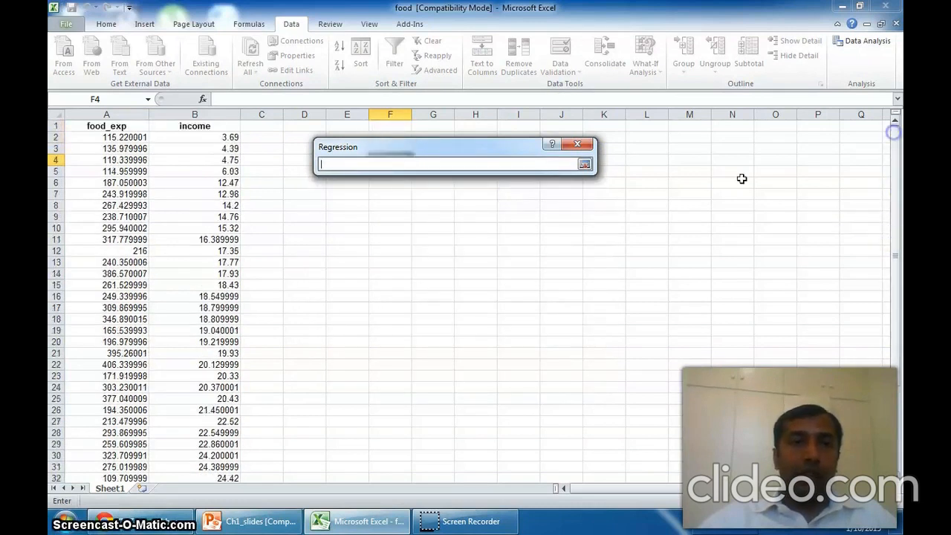
click(204, 126)
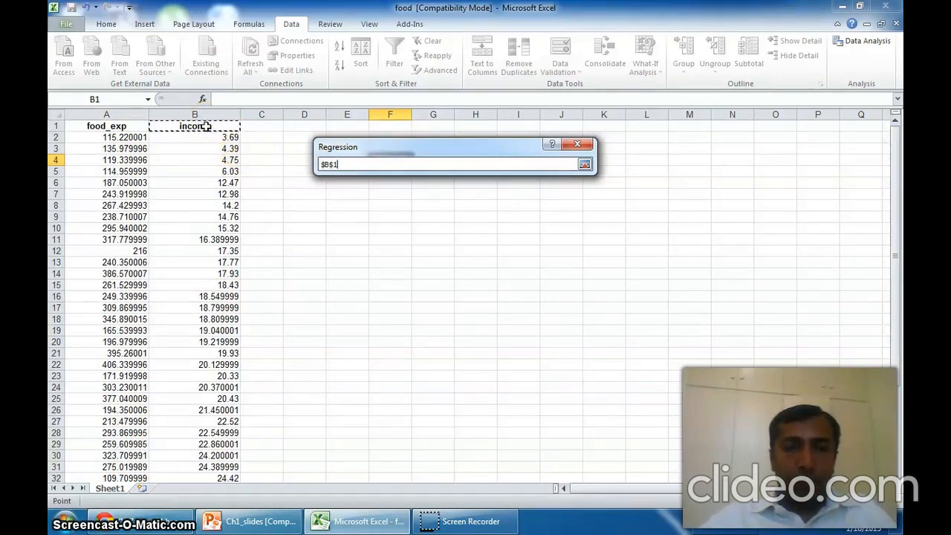
key(ctrl+shift+Down)
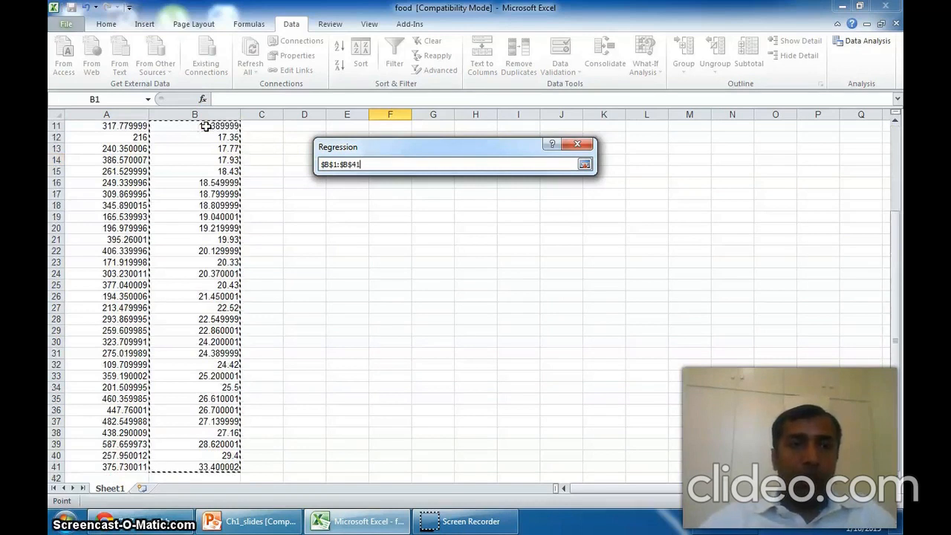
click(585, 165)
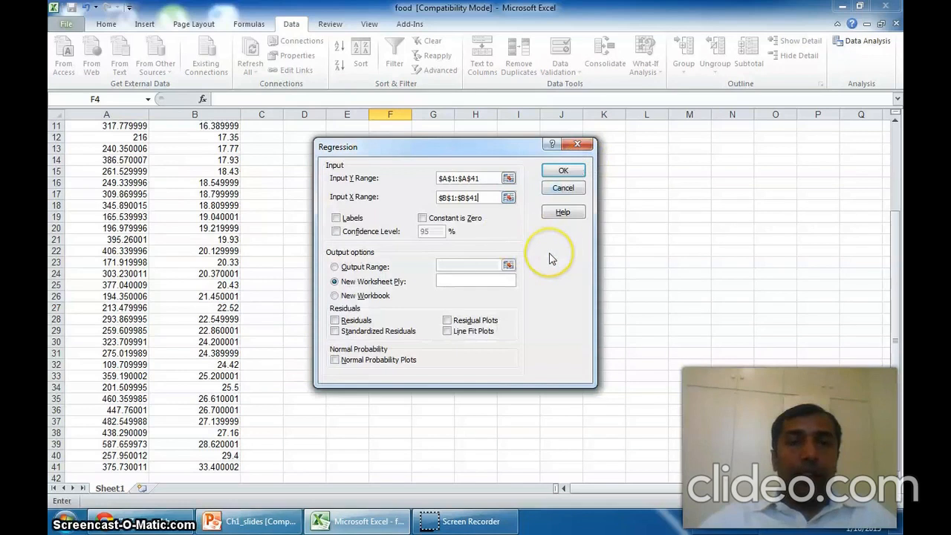
drag(899, 268, 895, 184)
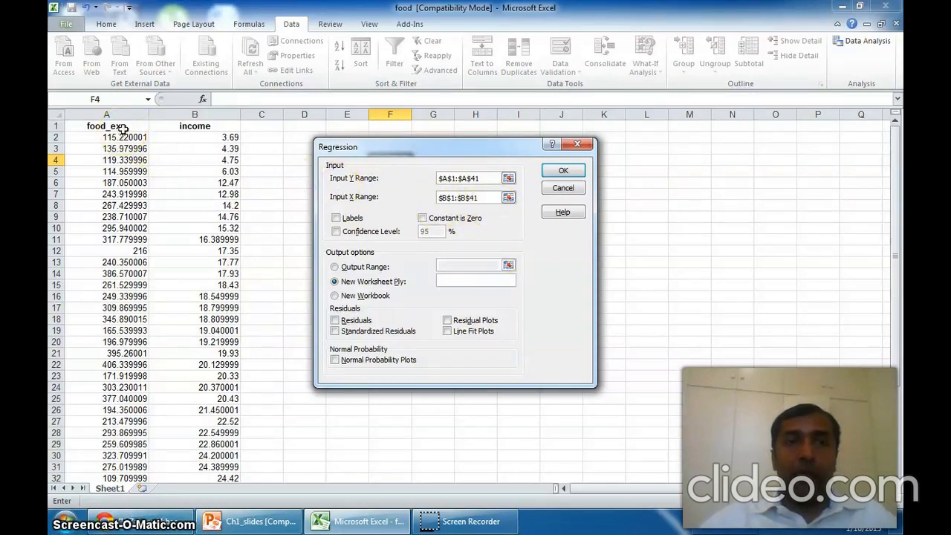
click(335, 219)
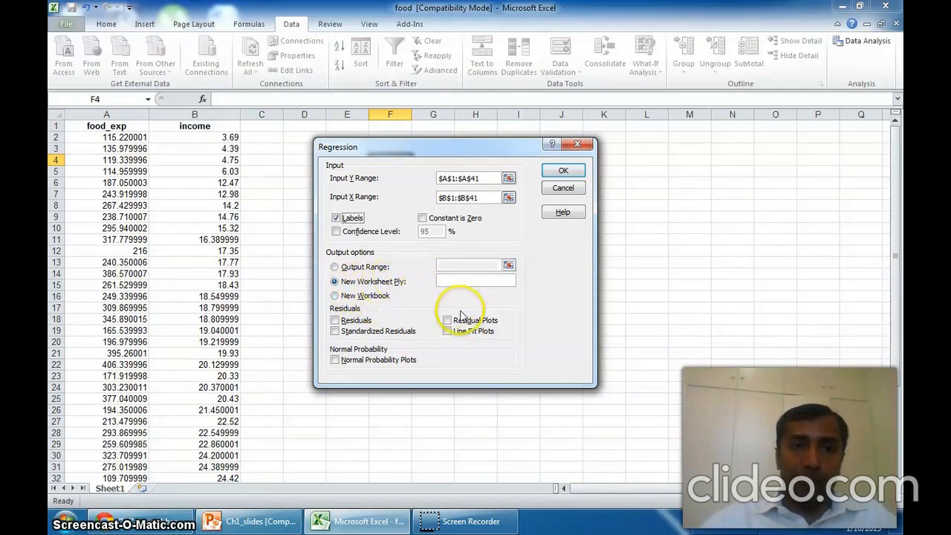
- Set the regression's Output Range to cell $G$7 on the current sheet and run the analysis
click(508, 266)
click(359, 267)
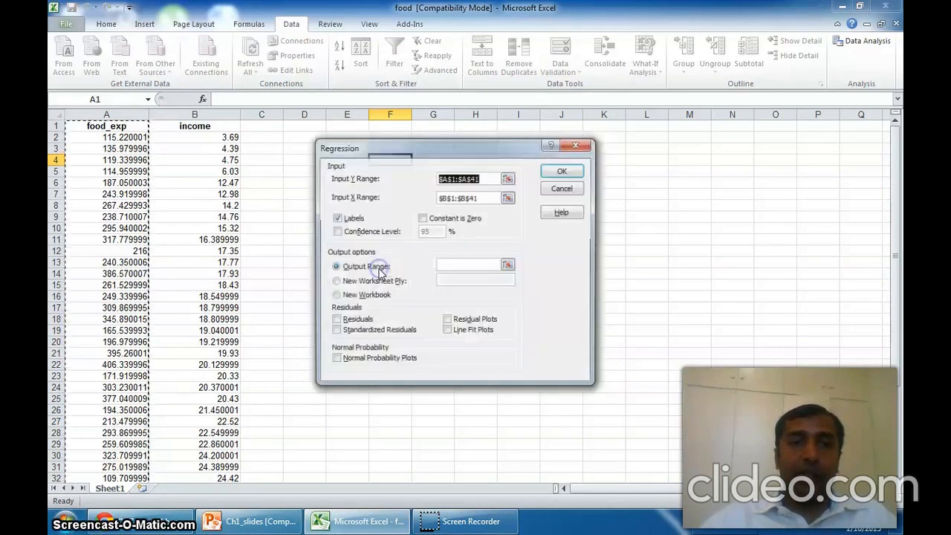
click(508, 265)
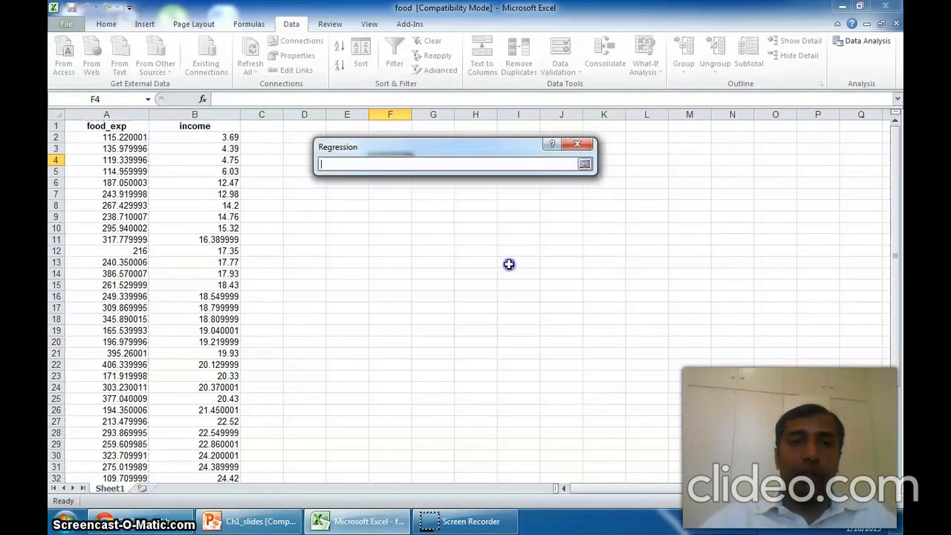
click(429, 194)
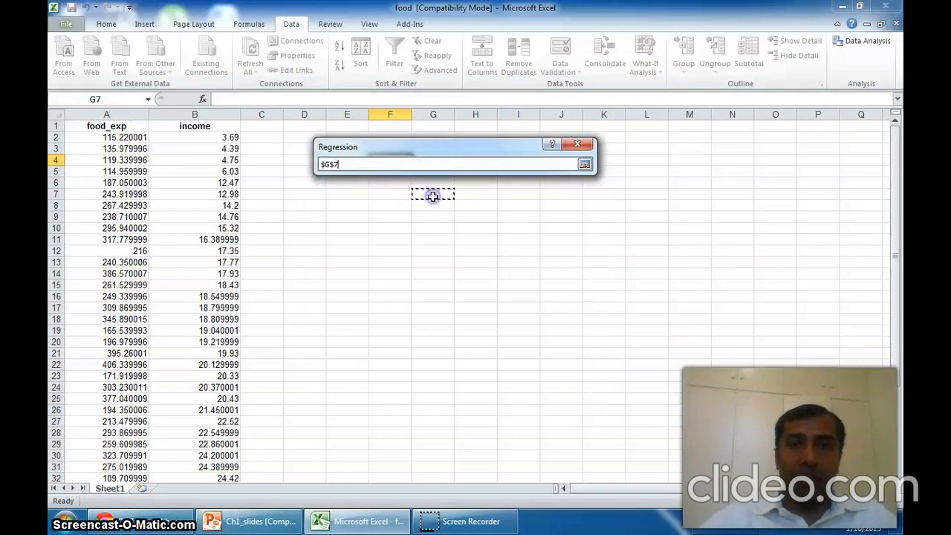
click(584, 165)
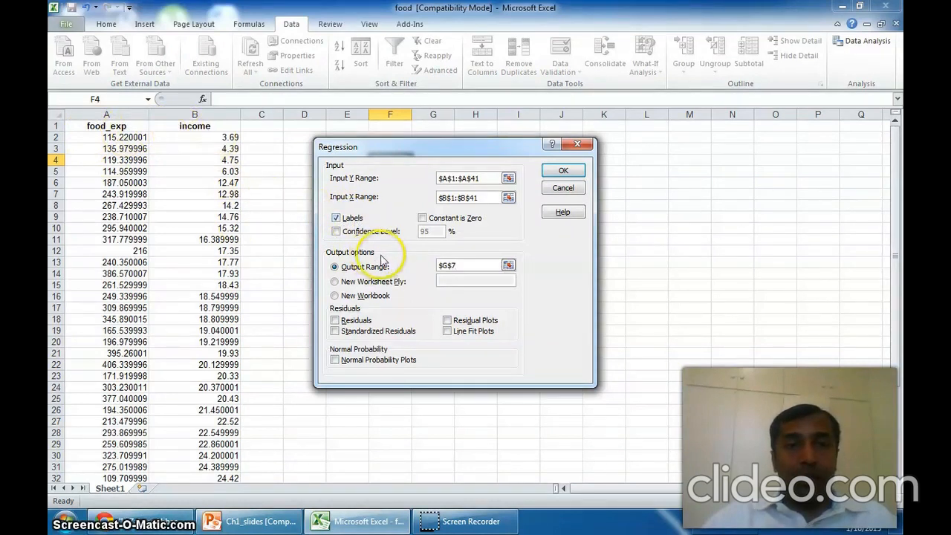
click(460, 266)
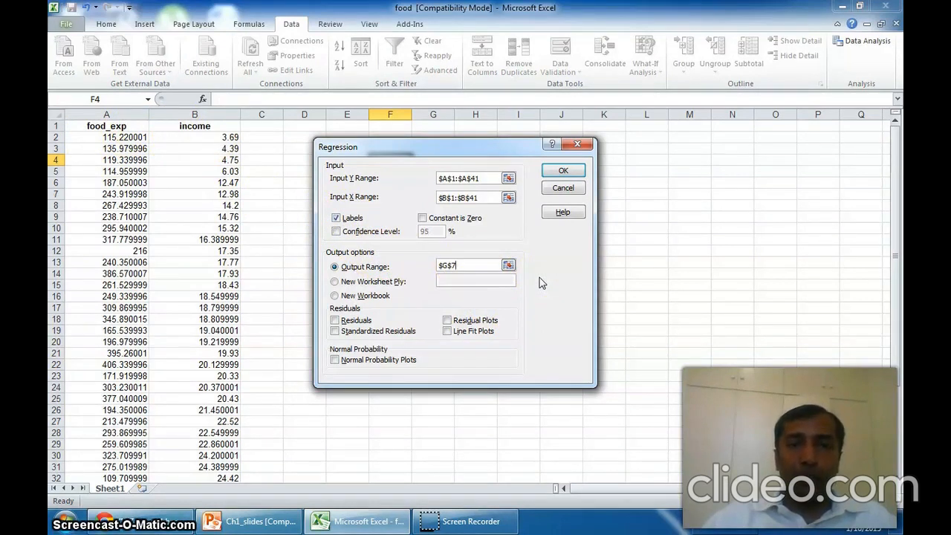
click(564, 171)
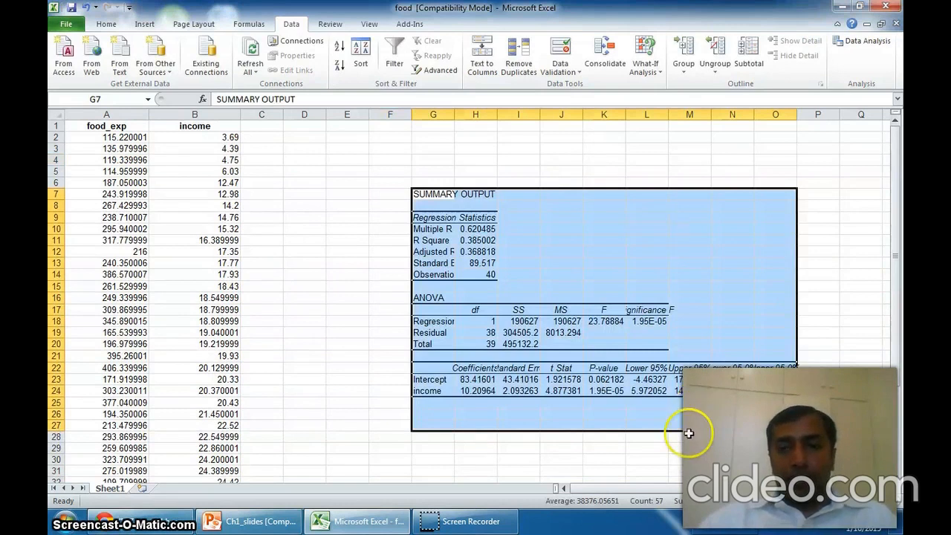
- Autofit the width of column G or H so the coefficients column H of the summary output fits its values
drag(758, 489, 788, 489)
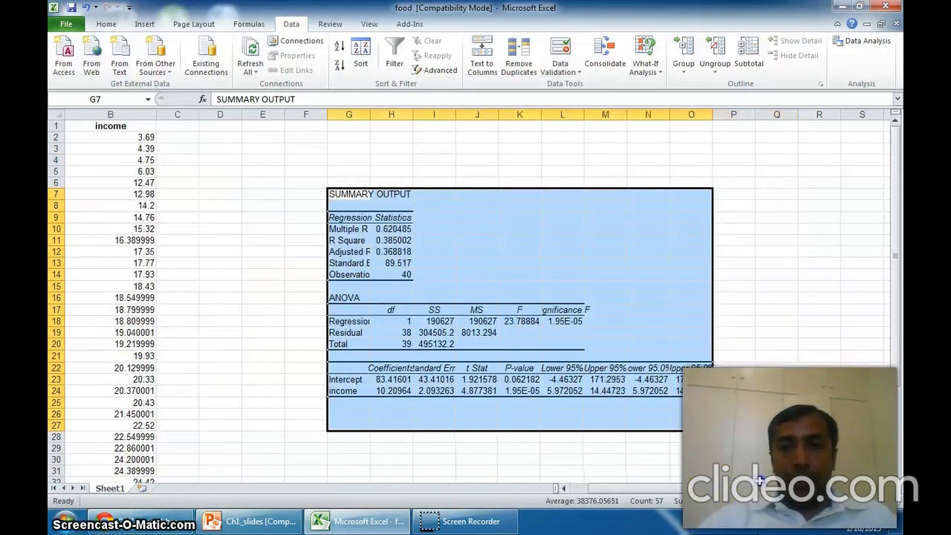
drag(897, 209, 897, 229)
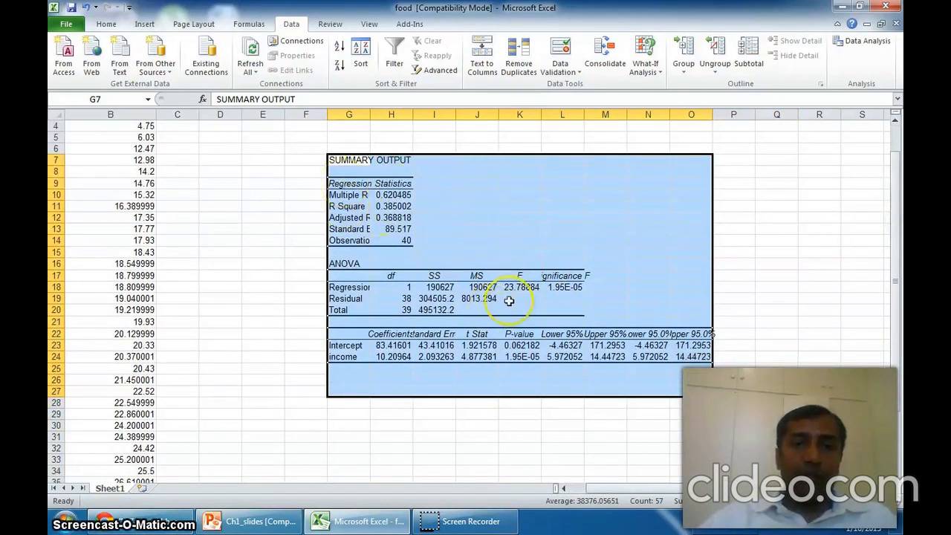
double_click(413, 113)
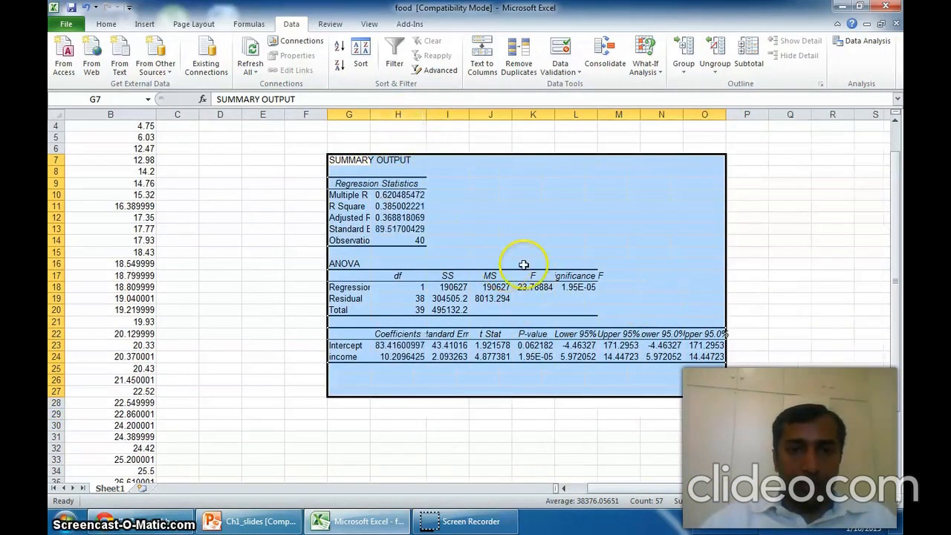
- Make the R Square label and its value in the regression statistics bold
click(414, 206)
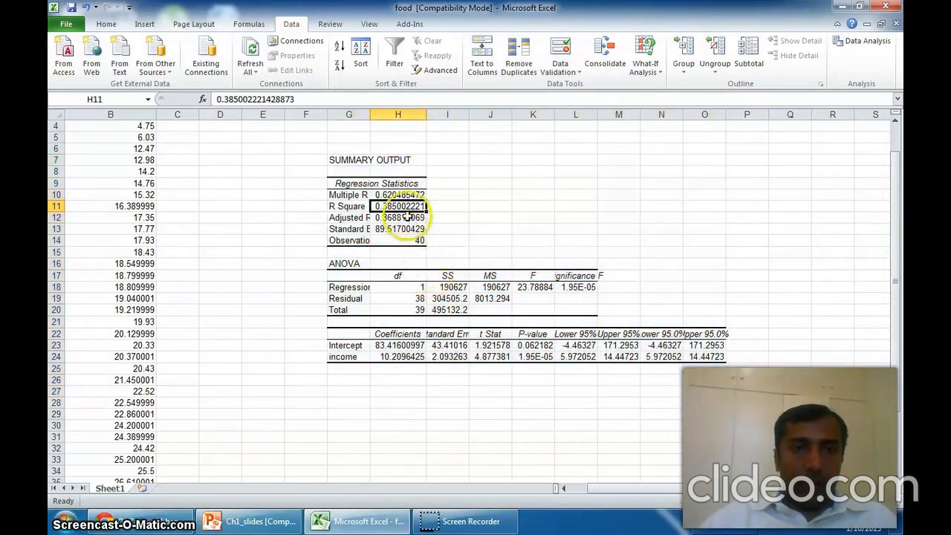
drag(404, 205, 364, 213)
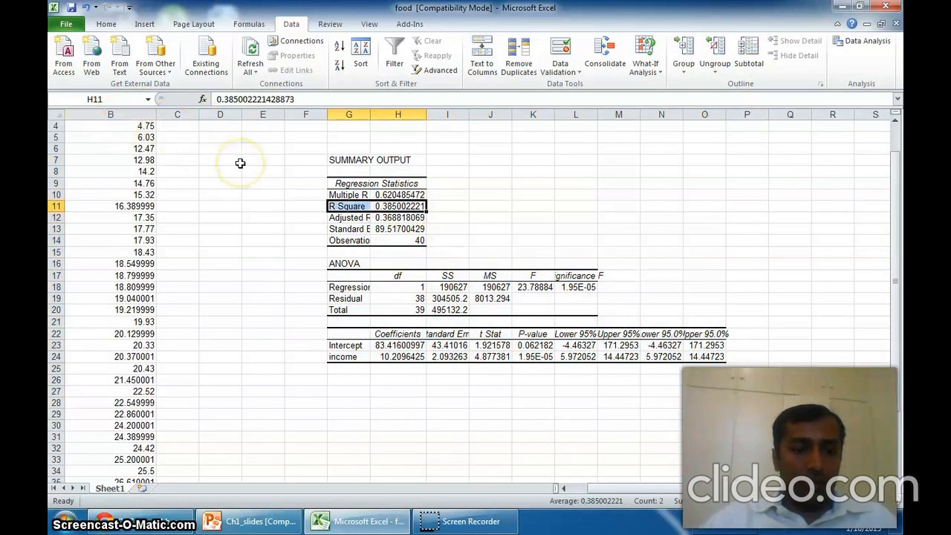
key(ctrl+b)
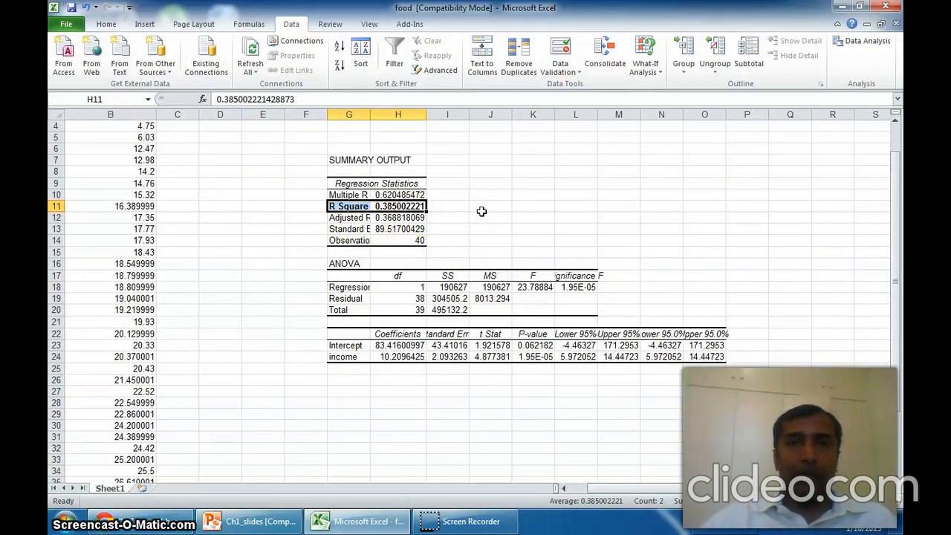
- Examine the intercept and income coefficients, and make the t Stat value of the income row bold
click(406, 347)
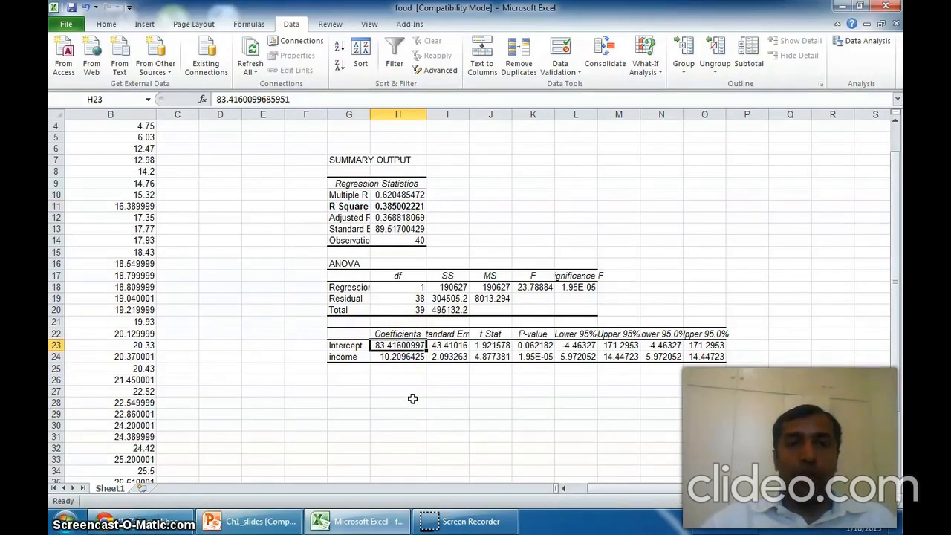
click(399, 358)
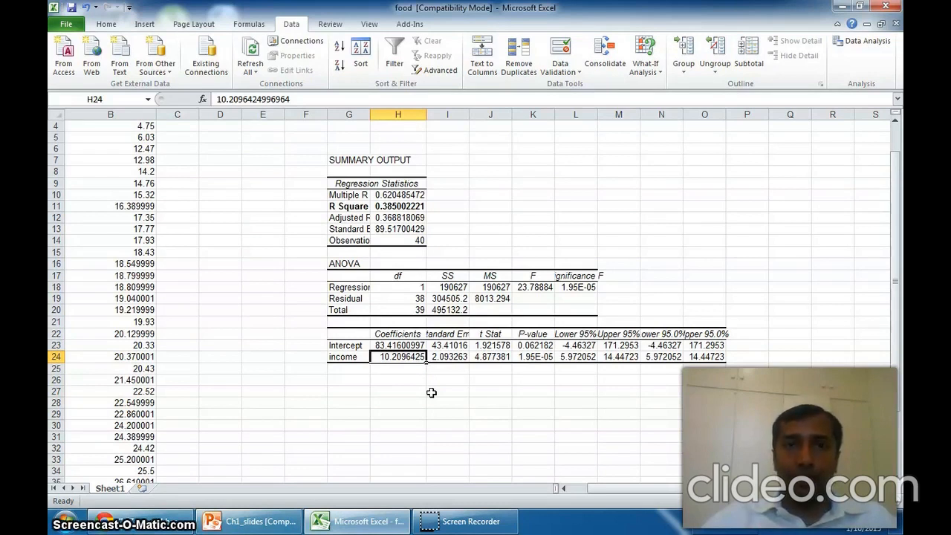
click(393, 380)
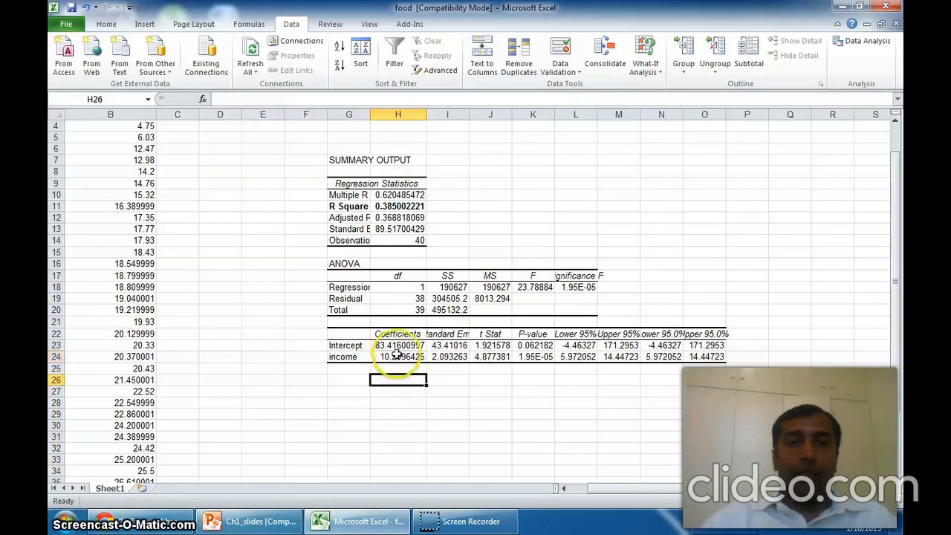
click(398, 356)
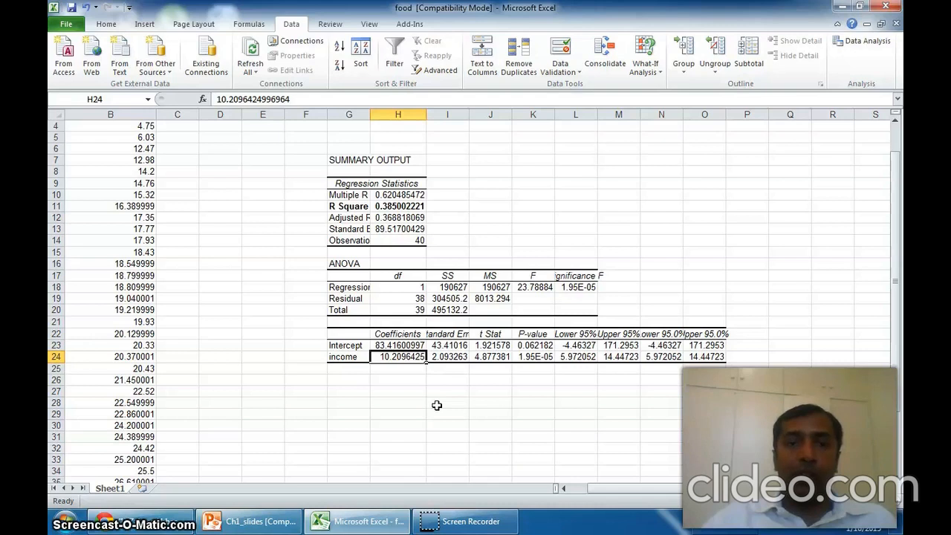
click(401, 359)
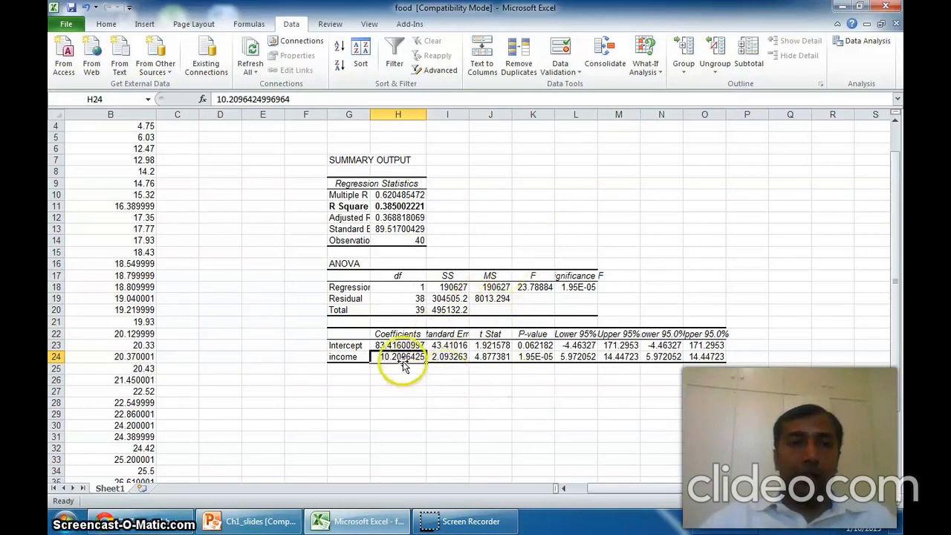
click(500, 357)
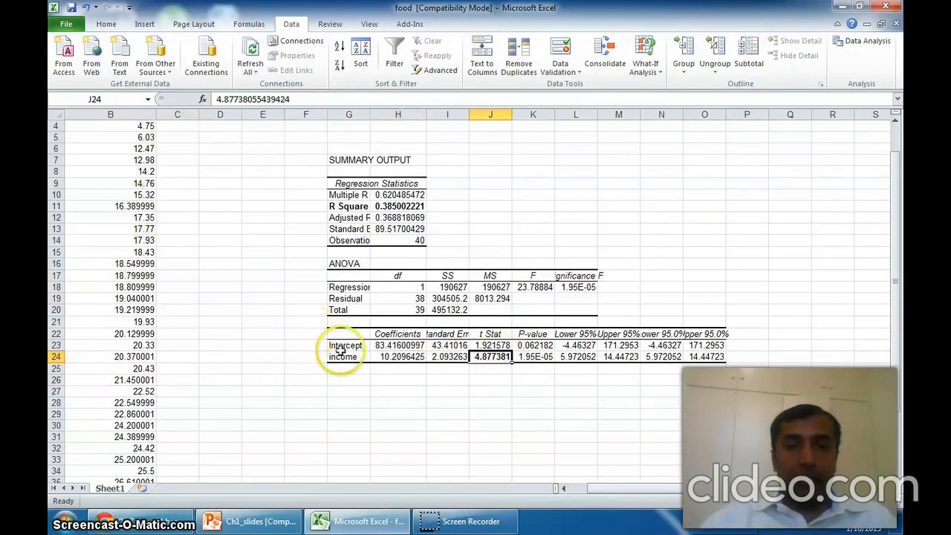
key(ctrl+b)
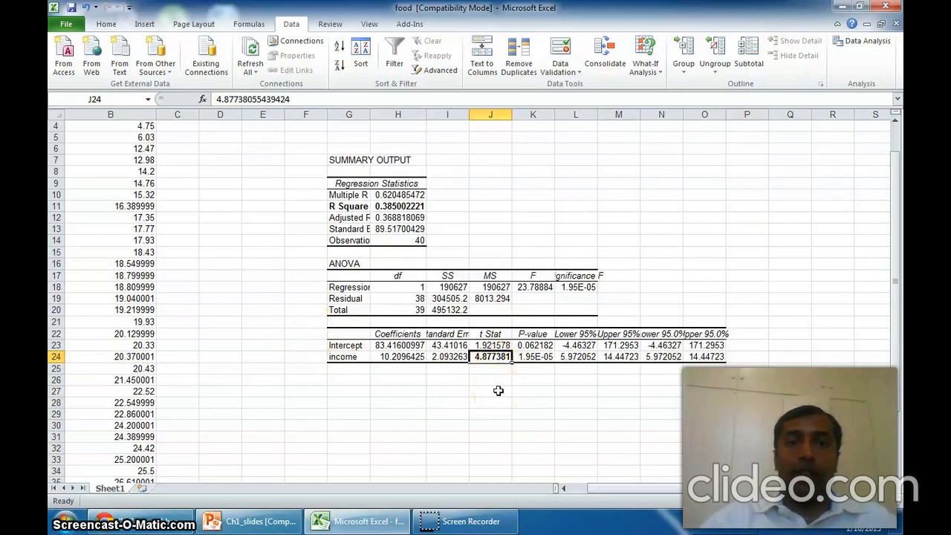